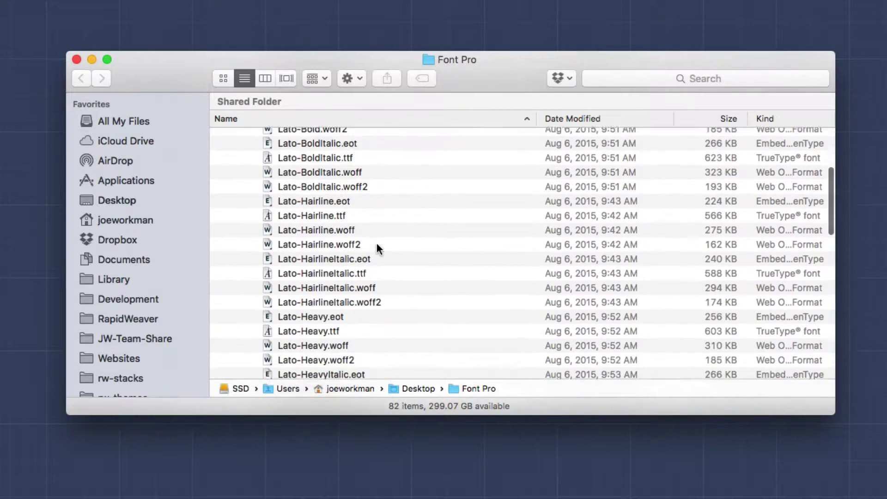
# - Examine the Lato fonts folder, comparing the eot, ttf, woff and woff2 files supplied for each weight and style
pyautogui.scroll(-3, 377, 248)
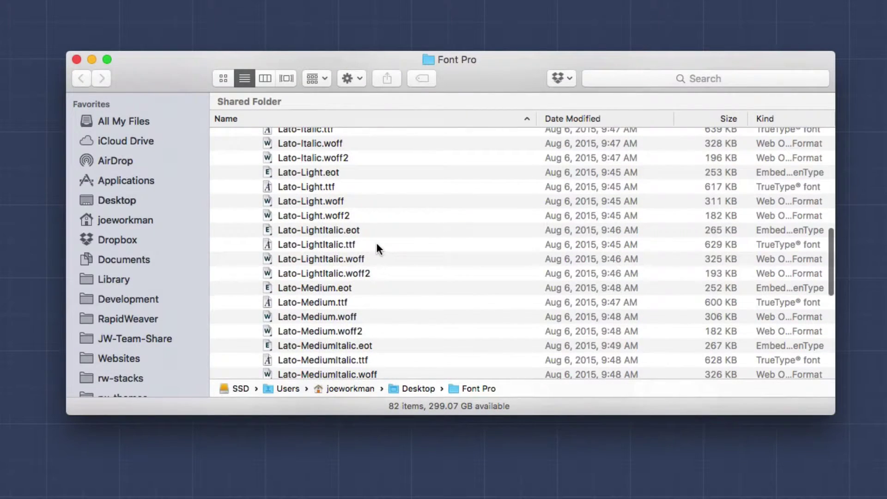
pyautogui.scroll(-12, 376, 248)
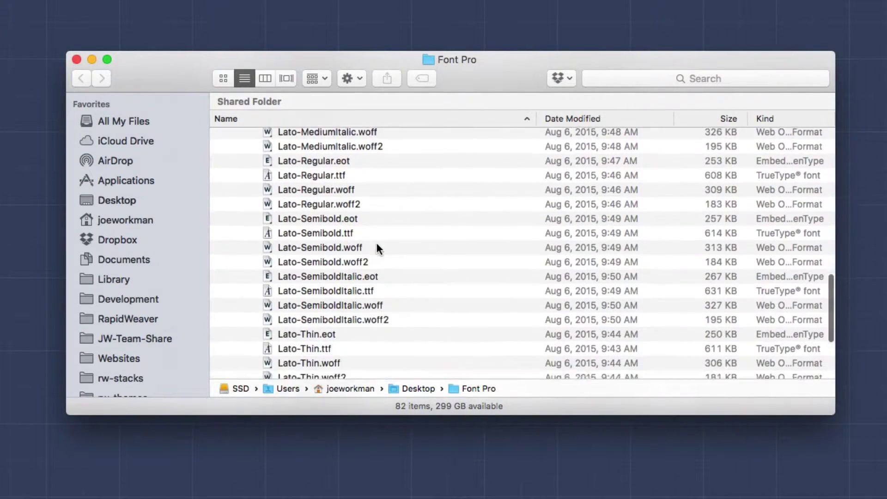
pyautogui.scroll(15, 376, 245)
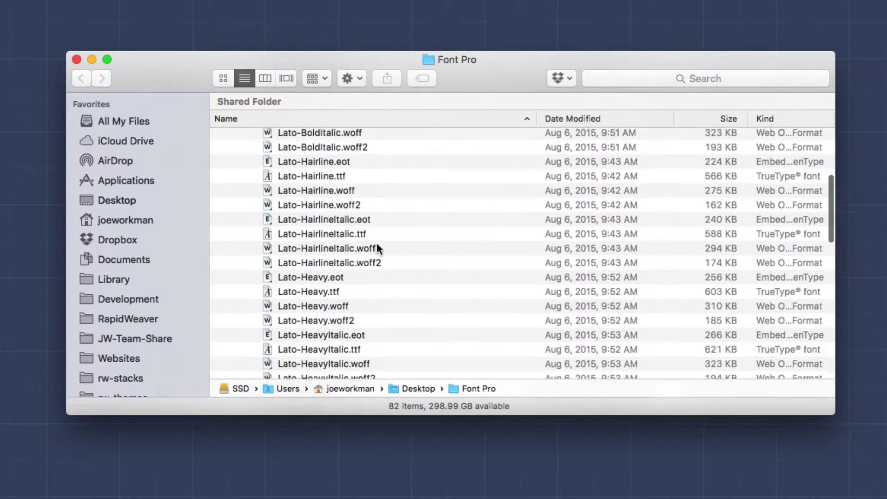
pyautogui.scroll(4, 376, 243)
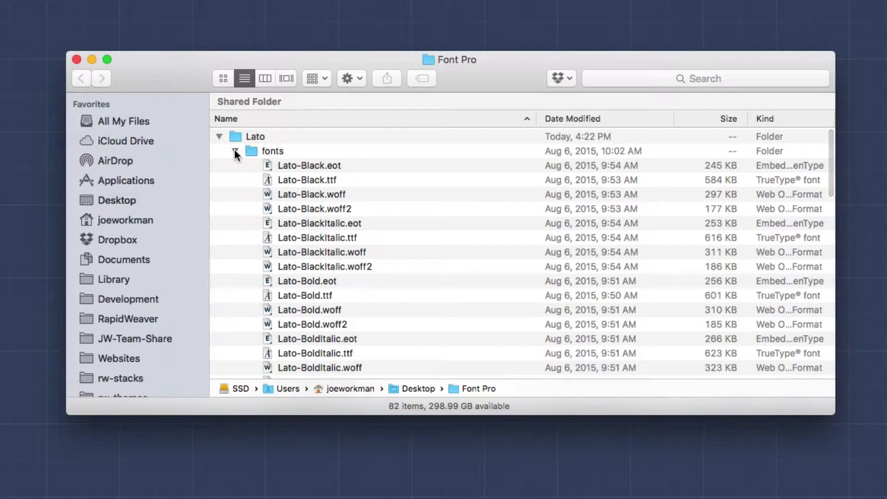
pyautogui.click(335, 166)
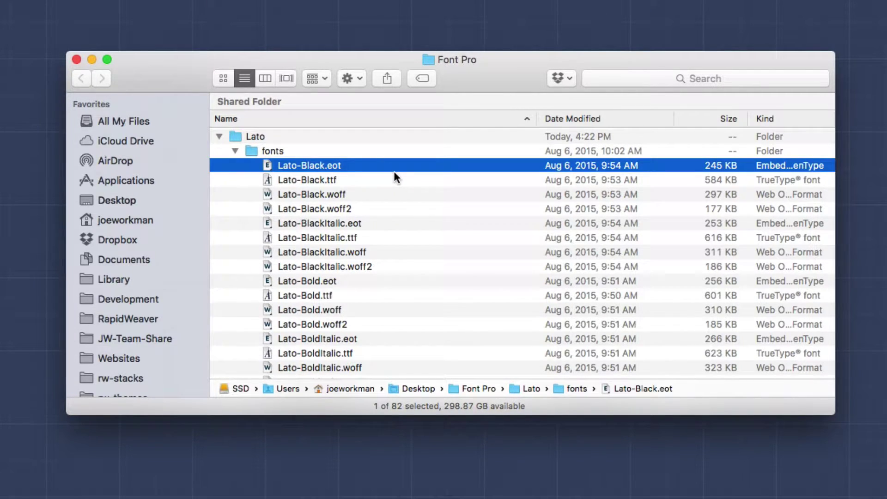
pyautogui.click(370, 180)
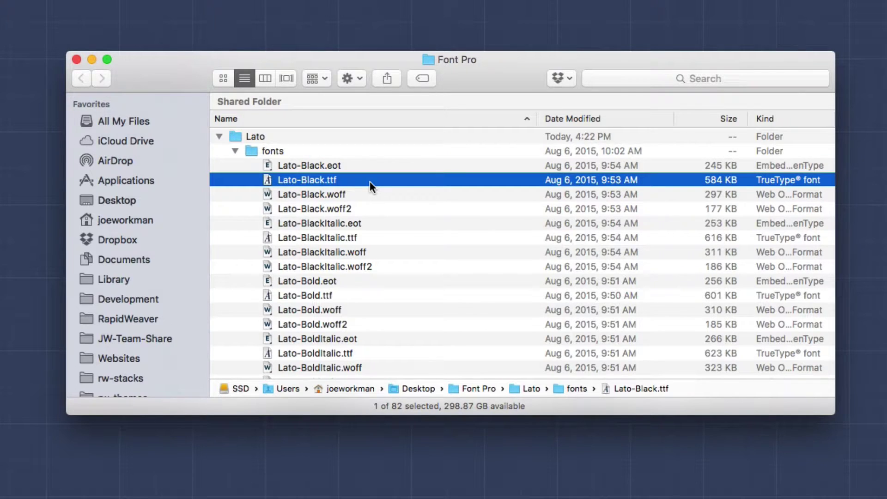
pyautogui.click(364, 195)
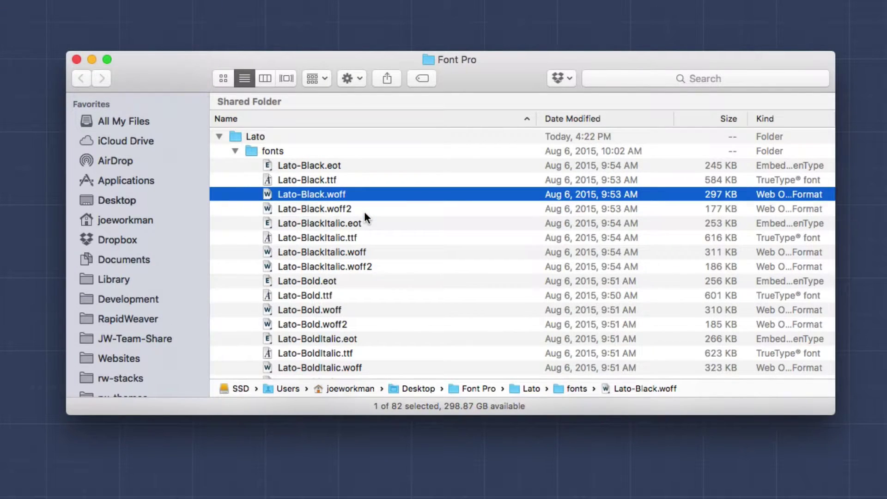
pyautogui.click(364, 212)
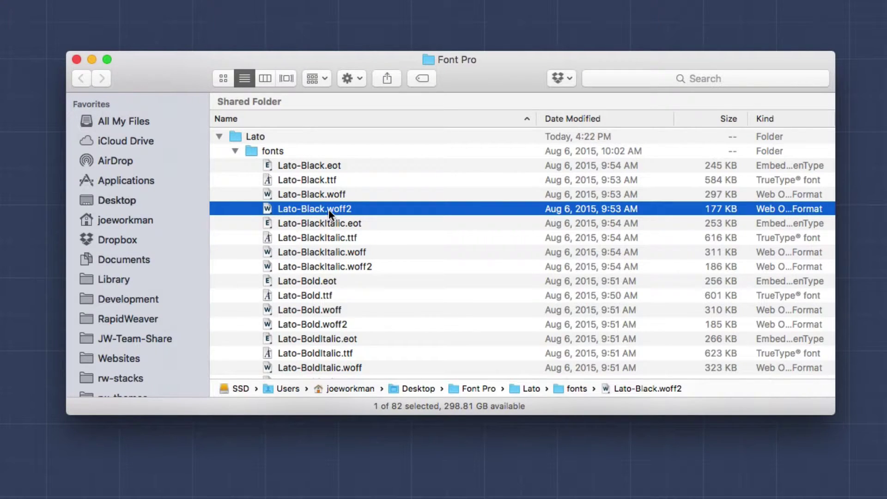
pyautogui.click(363, 198)
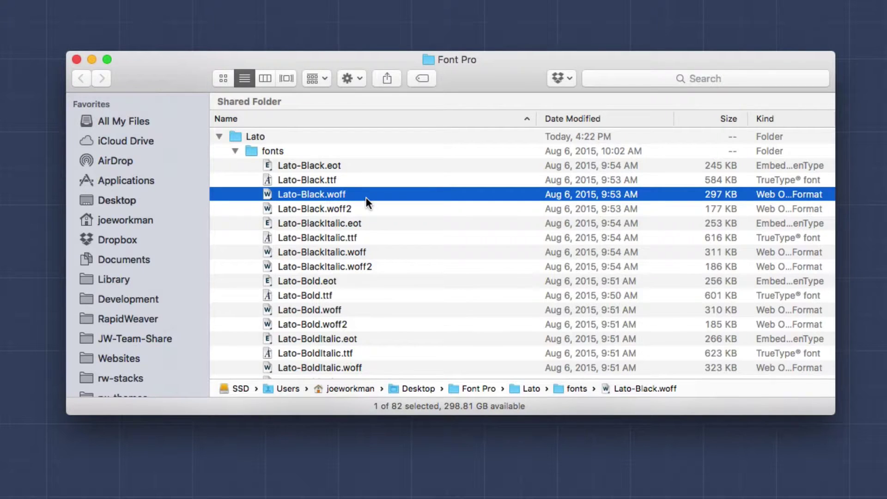
pyautogui.scroll(-5, 347, 296)
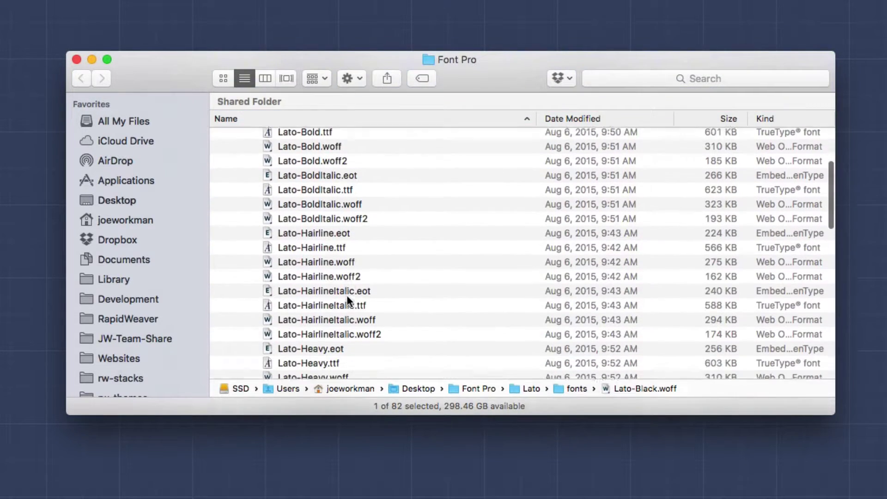
pyautogui.scroll(-5, 348, 298)
pyautogui.scroll(10, 347, 298)
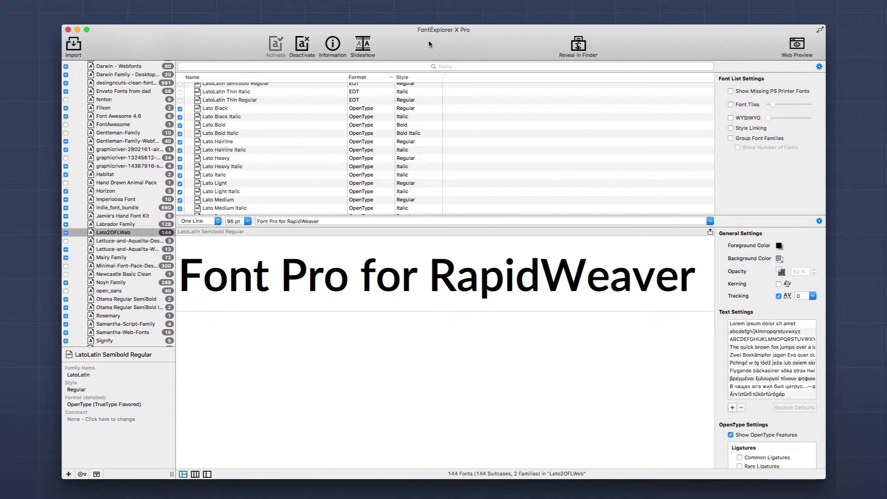
# - Switch to FontExplorer X Pro and preview Lato Black, LatoLatin Semibold Regular, Thin Italic and Thin Regular across the listed formats
pyautogui.click(239, 110)
pyautogui.scroll(10, 240, 111)
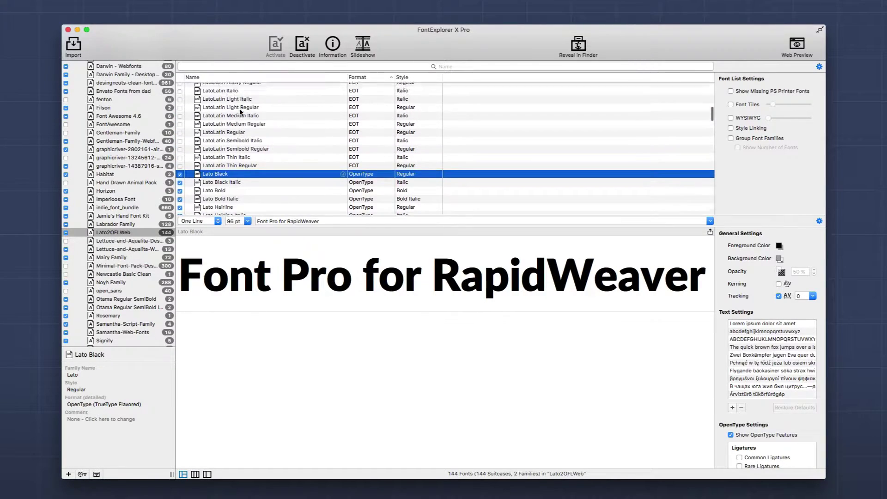
pyautogui.scroll(-15, 240, 111)
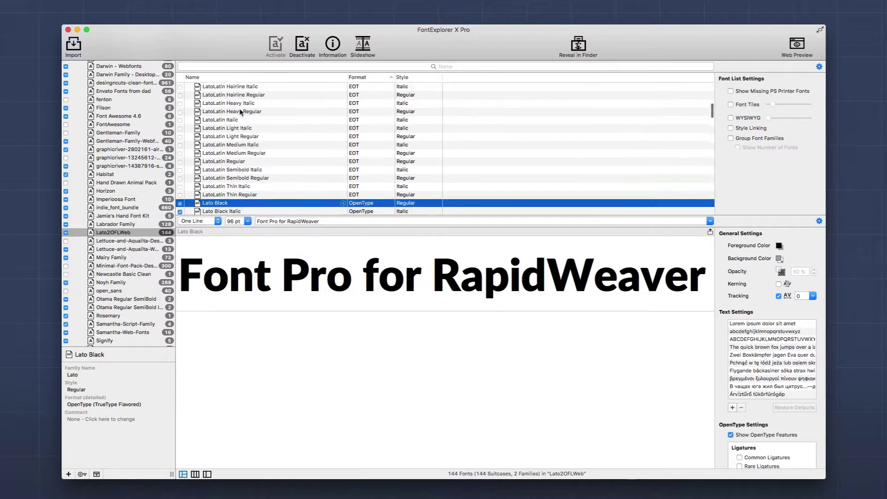
pyautogui.scroll(-5, 240, 111)
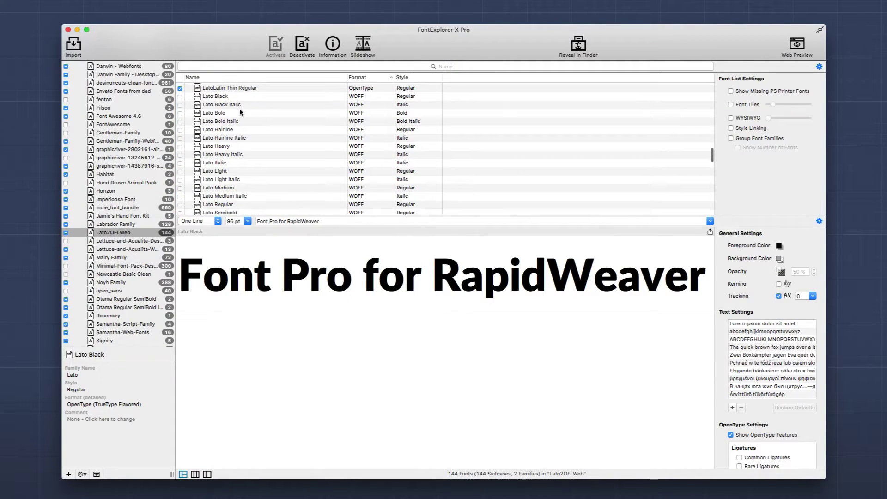
pyautogui.scroll(2, 240, 123)
pyautogui.click(241, 111)
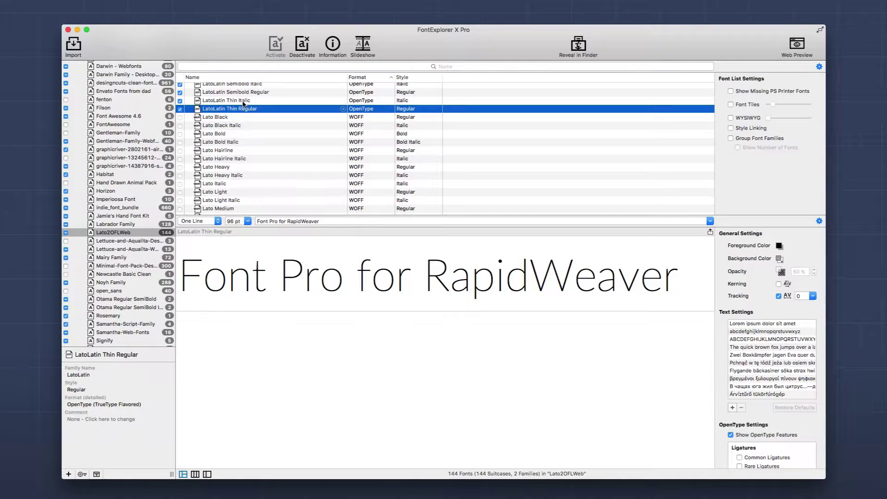
pyautogui.keyDown('shift'); pyautogui.click(244, 100); pyautogui.keyUp('shift')
pyautogui.keyDown('shift'); pyautogui.click(244, 92); pyautogui.keyUp('shift')
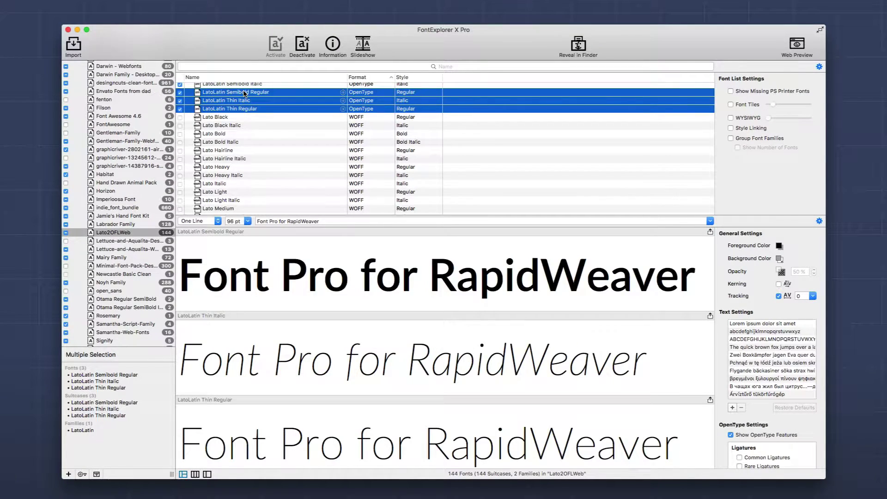
pyautogui.scroll(-2, 287, 312)
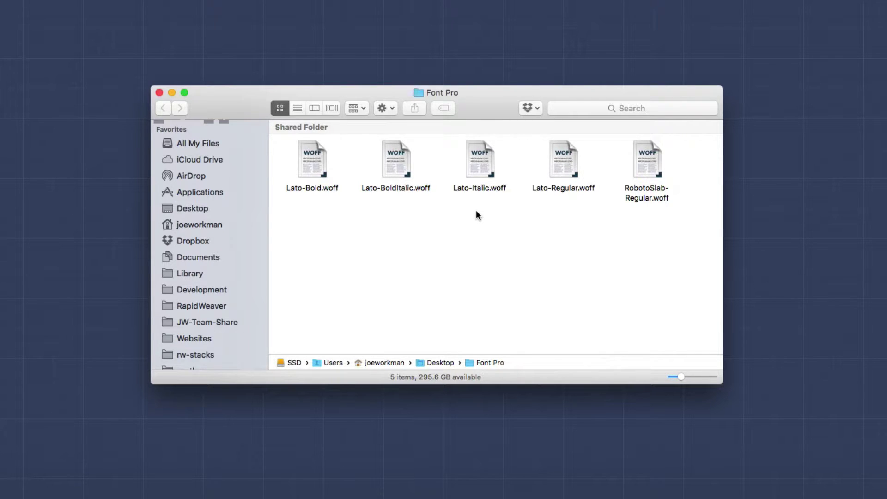
pyautogui.click(647, 167)
pyautogui.click(647, 292)
pyautogui.click(647, 162)
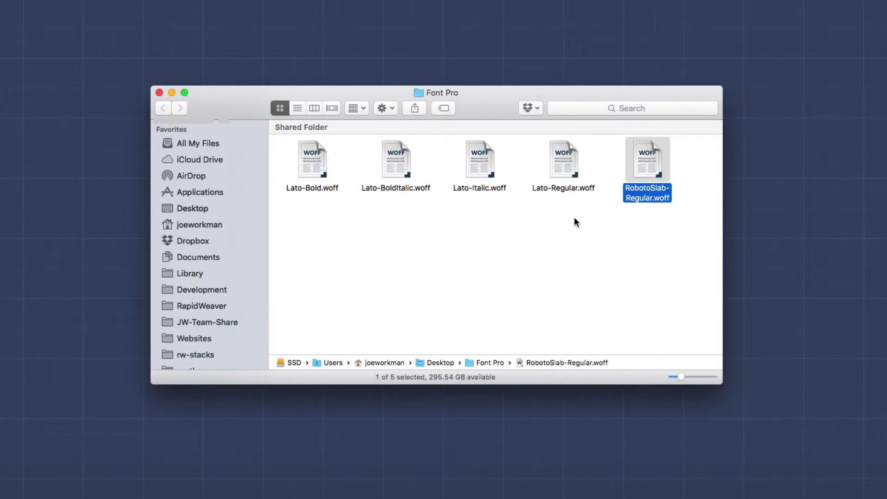
pyautogui.click(550, 206)
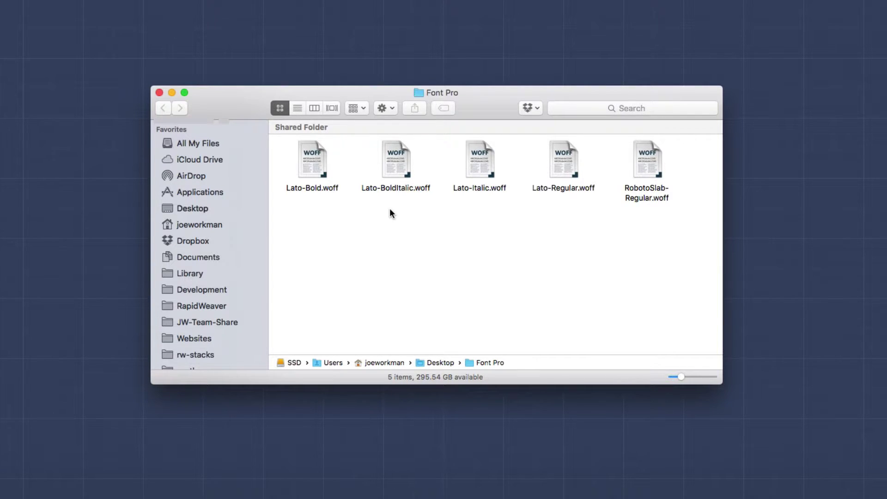
# - Add the four Lato woff files and RobotoSlab-Regular.woff from the Font Pro folder to the RapidWeaver project's resources
pyautogui.moveTo(573, 204); pyautogui.dragTo(319, 222)
pyautogui.click(319, 222)
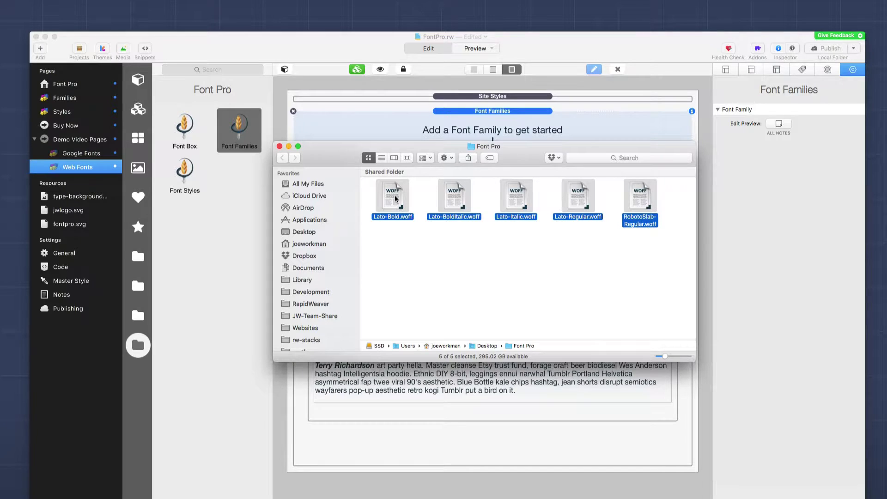
pyautogui.moveTo(395, 199); pyautogui.dragTo(71, 233)
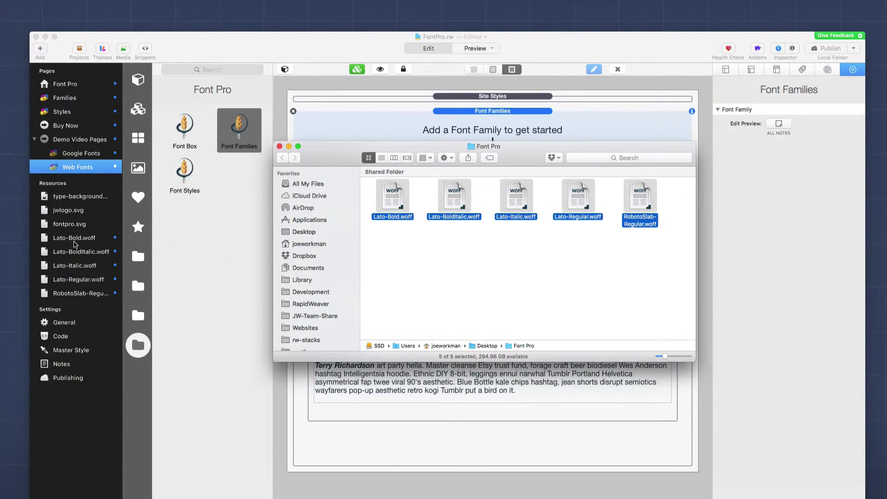
pyautogui.click(76, 245)
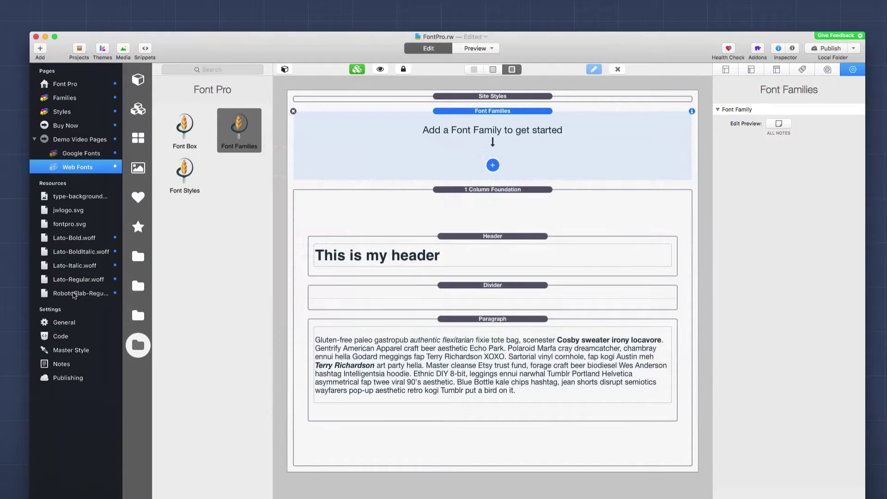
# - Check the project's general settings for the site's web address and return to the Web Fonts page
pyautogui.click(65, 323)
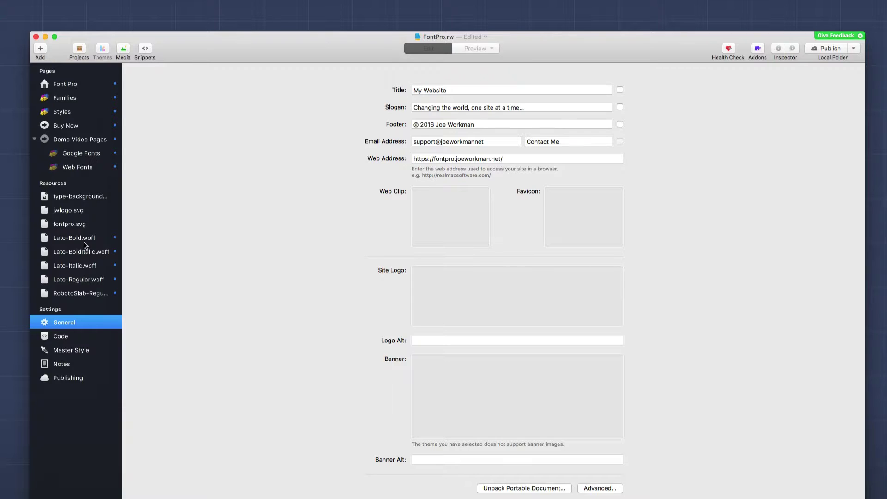
pyautogui.click(78, 167)
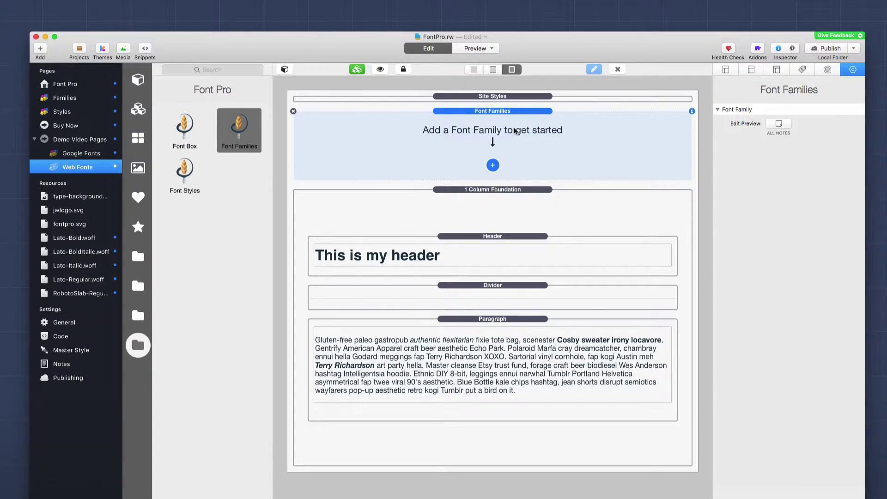
# - Add a Web Font to the Font Families stack, with the label Headers and the family name roboto-slab
pyautogui.click(494, 166)
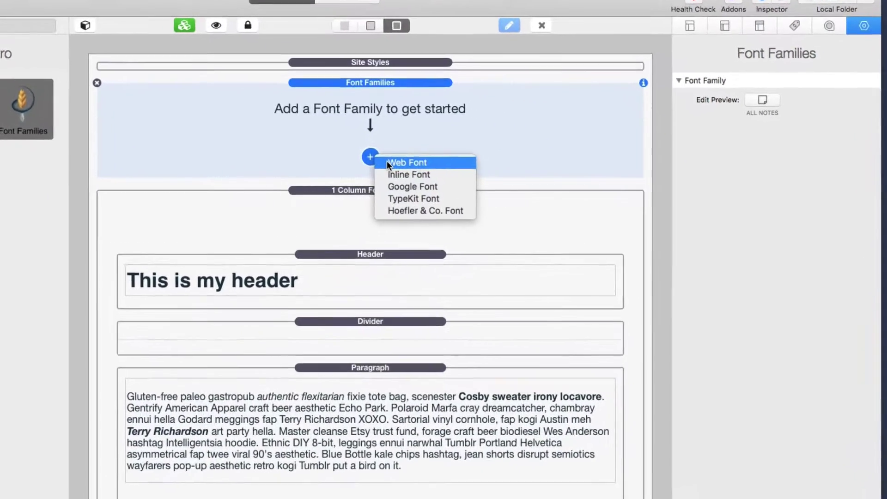
pyautogui.click(500, 170)
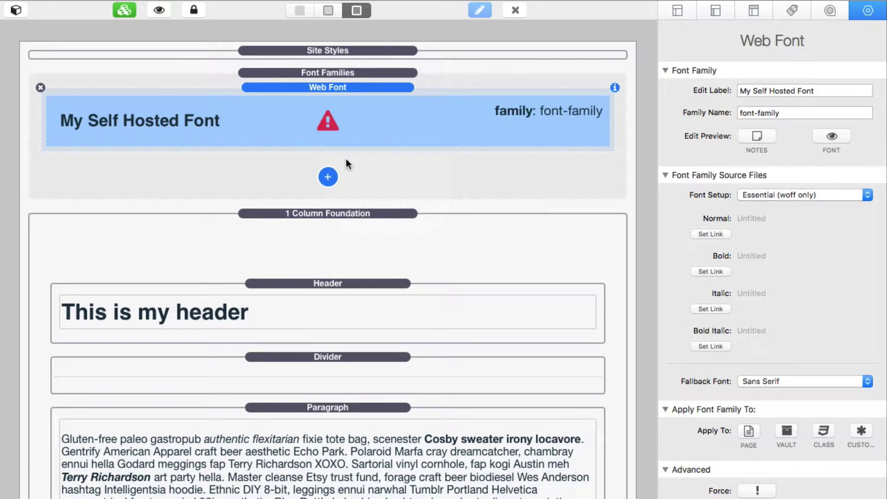
pyautogui.tripleClick(757, 94)
pyautogui.write('Headers')
pyautogui.press('Tab')
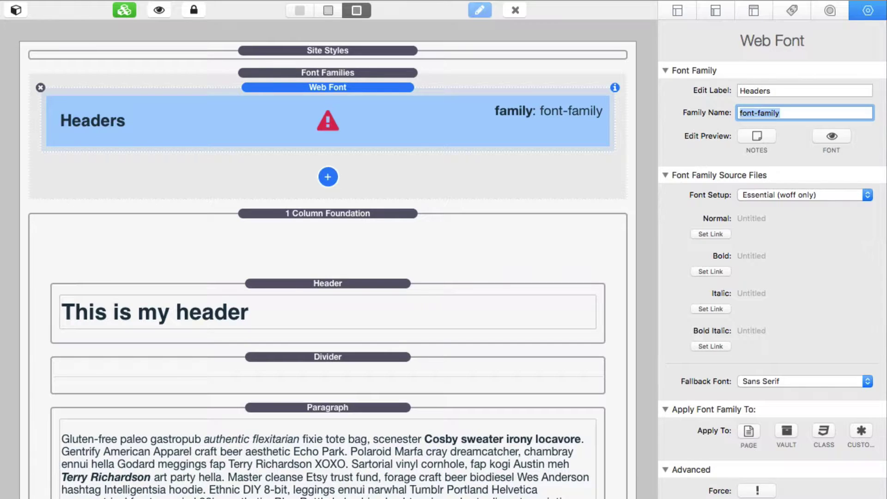
pyautogui.write('roboto-slab')
pyautogui.press('Return')
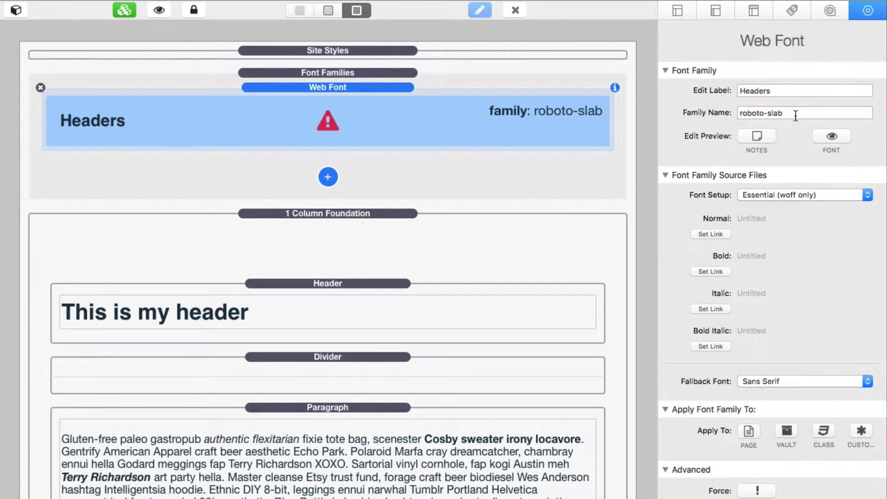
# - Link the Headers font's Normal source file to the project resource RobotoSlab-Regular.woff
pyautogui.moveTo(795, 115)
pyautogui.click(714, 234)
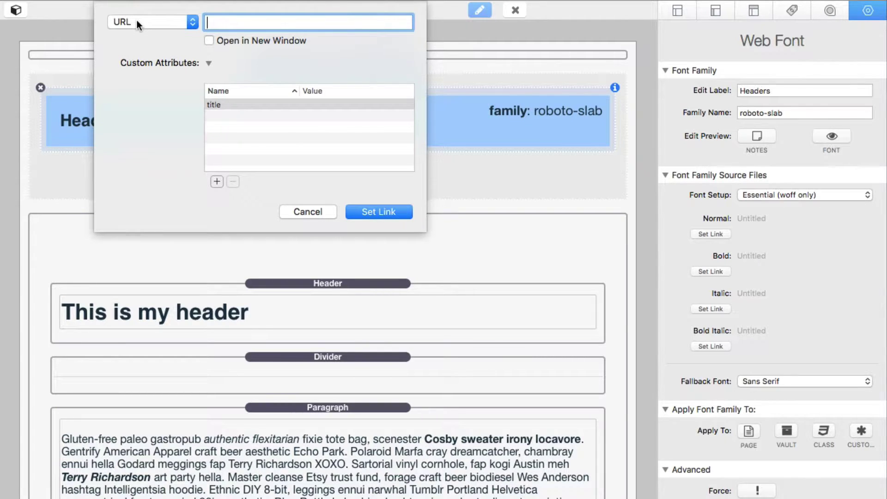
pyautogui.click(137, 20)
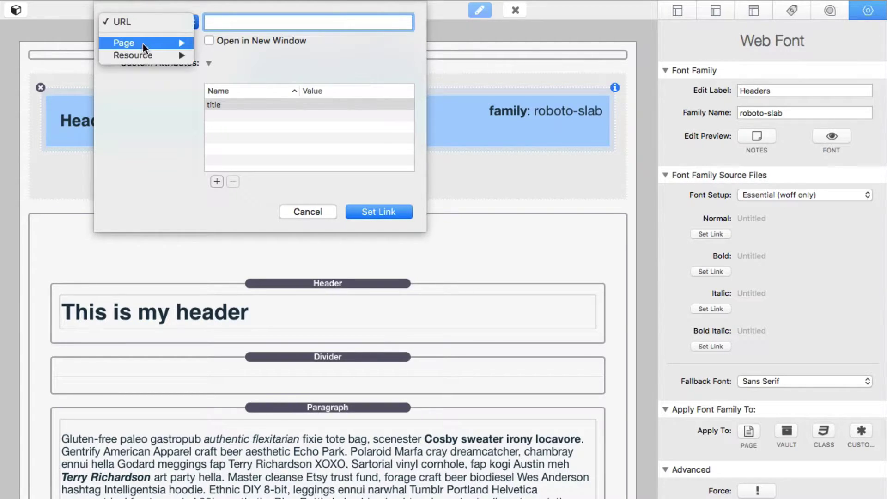
pyautogui.moveTo(142, 54)
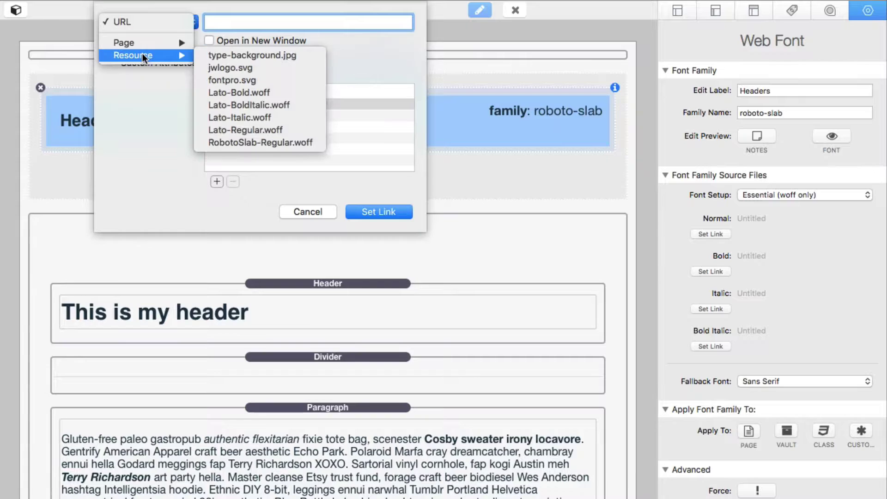
pyautogui.click(259, 142)
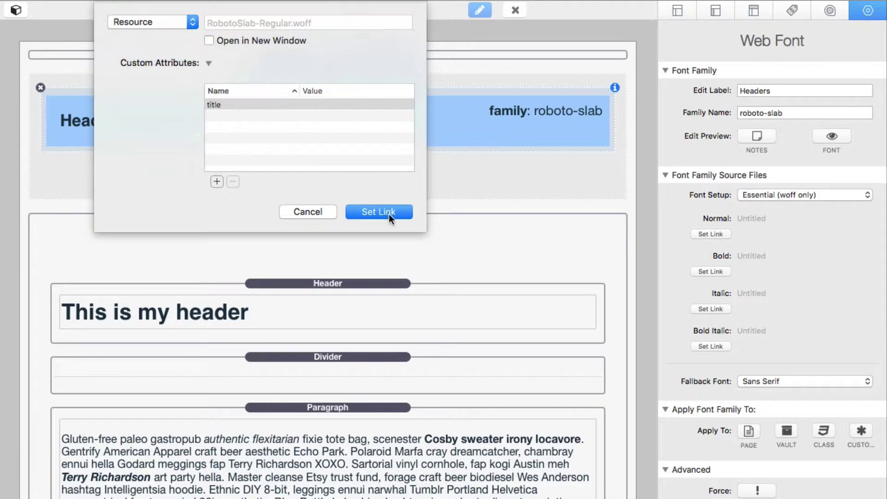
pyautogui.click(382, 212)
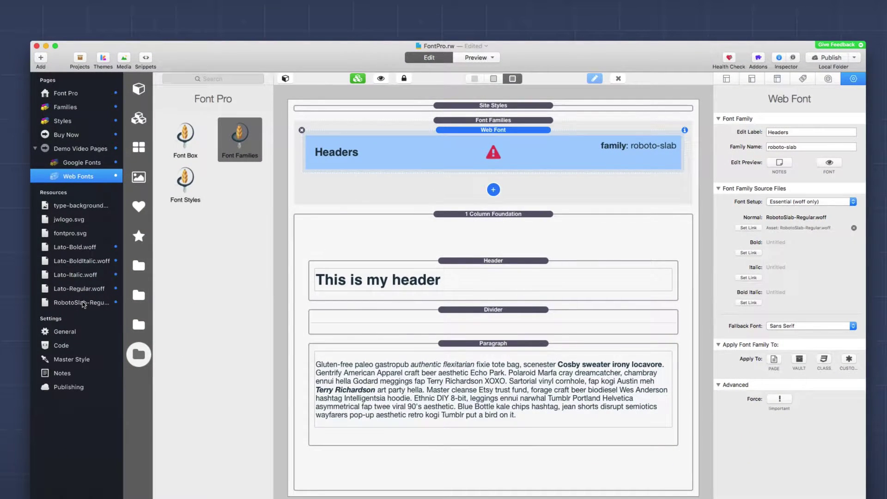
# - Copy the URL of the RobotoSlab-Regular.woff resource and return to the Web Fonts page
pyautogui.click(84, 303)
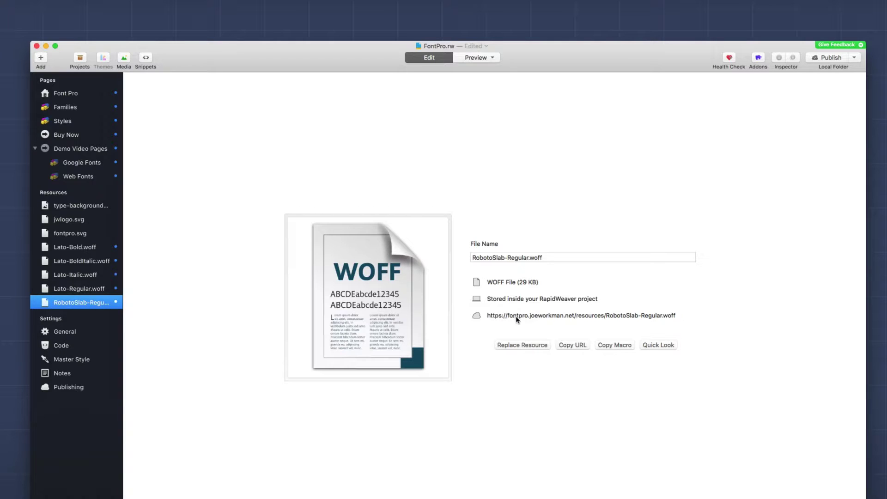
pyautogui.click(576, 347)
pyautogui.click(74, 177)
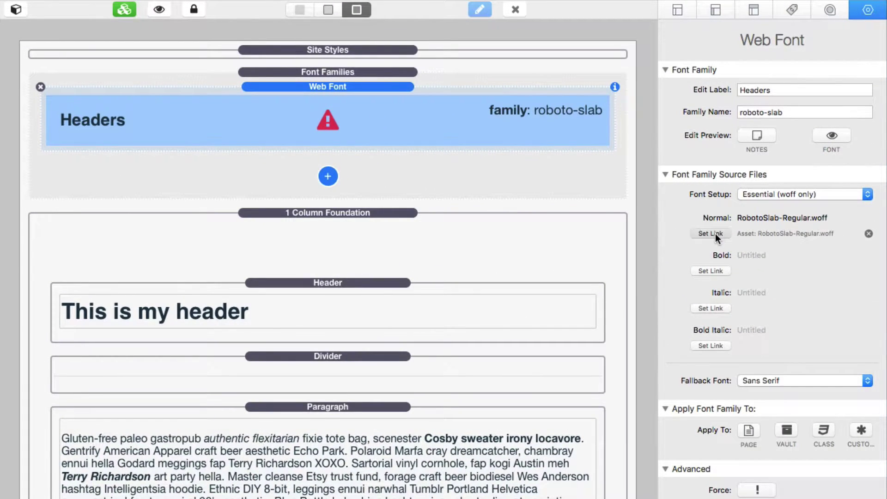
pyautogui.click(711, 233)
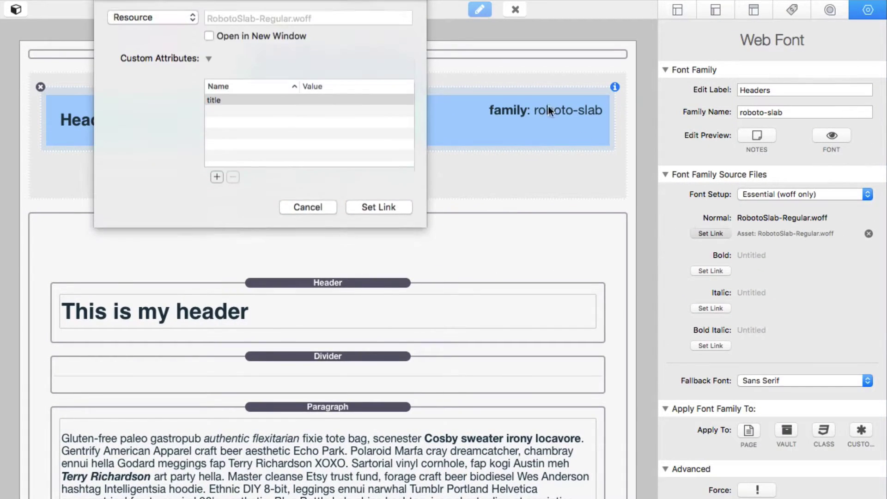
pyautogui.click(170, 20)
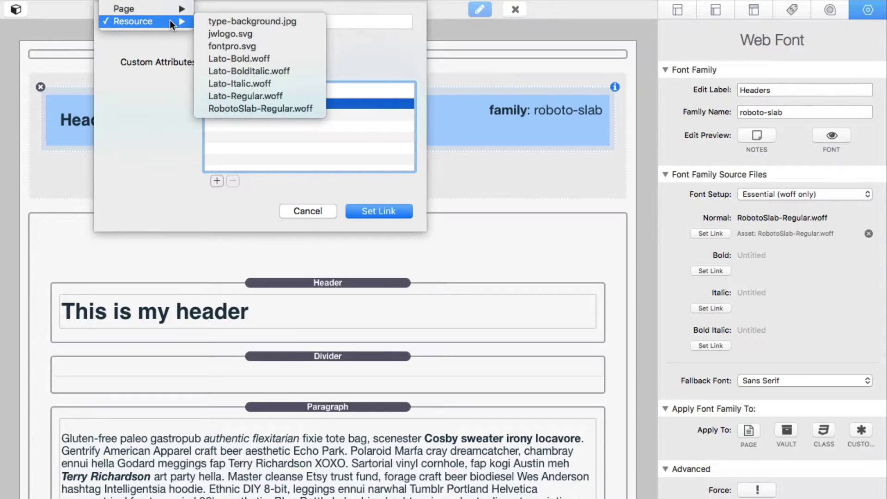
pyautogui.press('Up')
pyautogui.press('Up')
pyautogui.press('Return')
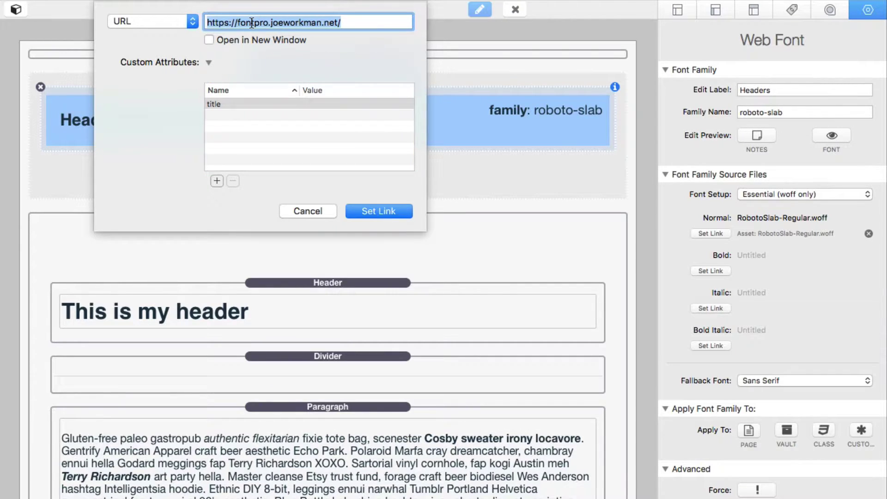
pyautogui.press('super+v')
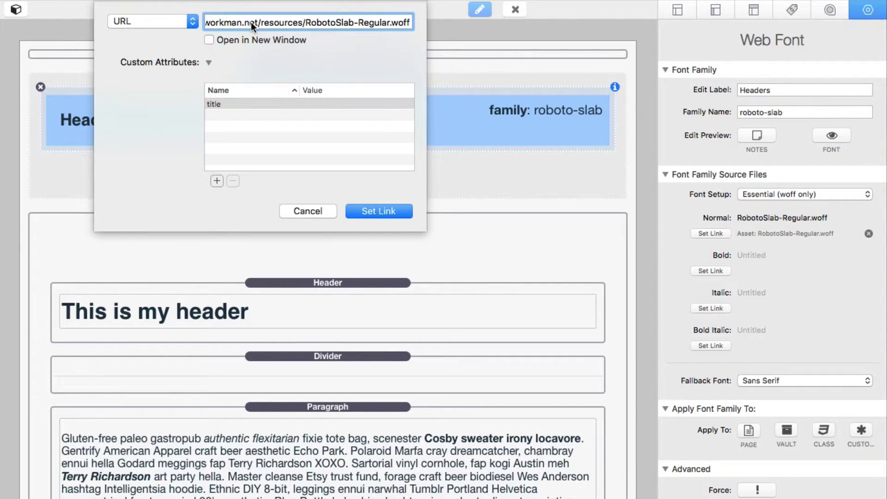
pyautogui.press('Tab')
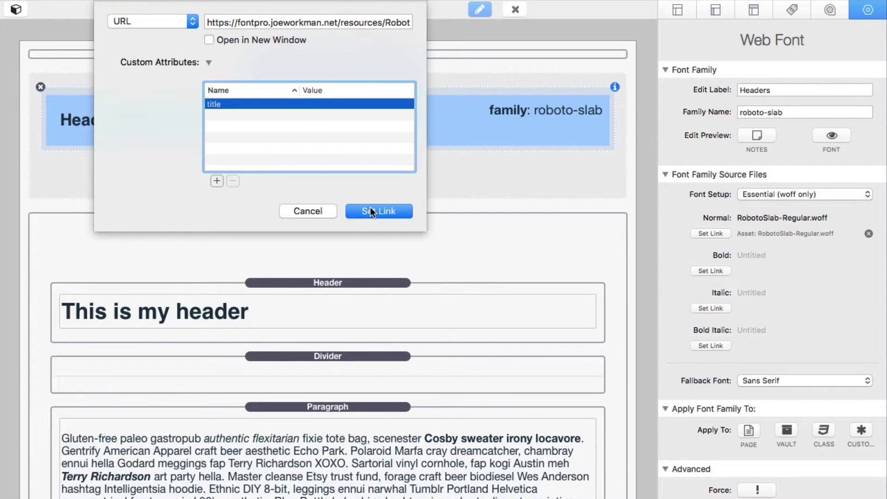
pyautogui.click(370, 210)
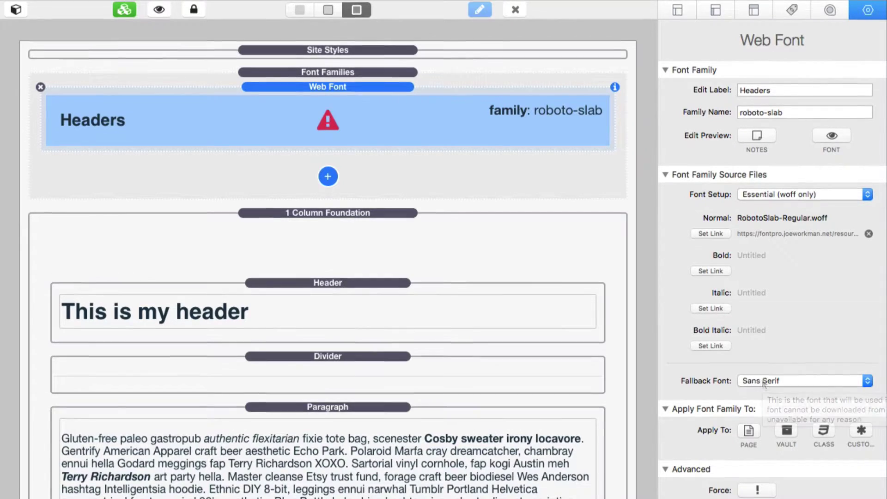
# - Set the Headers font's fallback font to Serif
pyautogui.moveTo(762, 383)
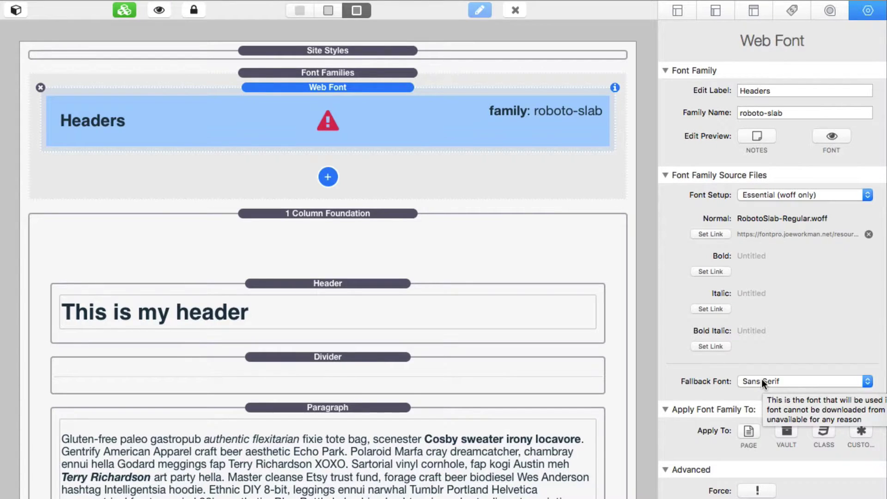
pyautogui.click(814, 378)
pyautogui.click(810, 390)
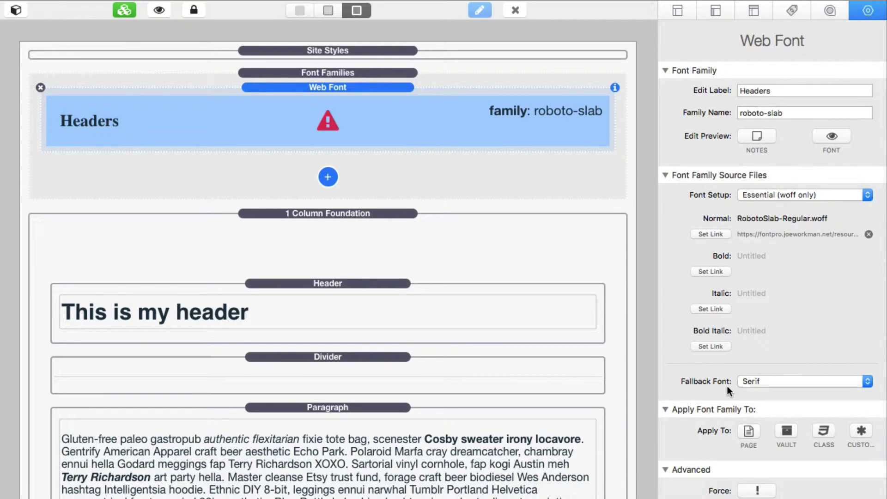
# - Apply the Headers font family through Font Vault 1, leaving page-wide application off
pyautogui.click(785, 431)
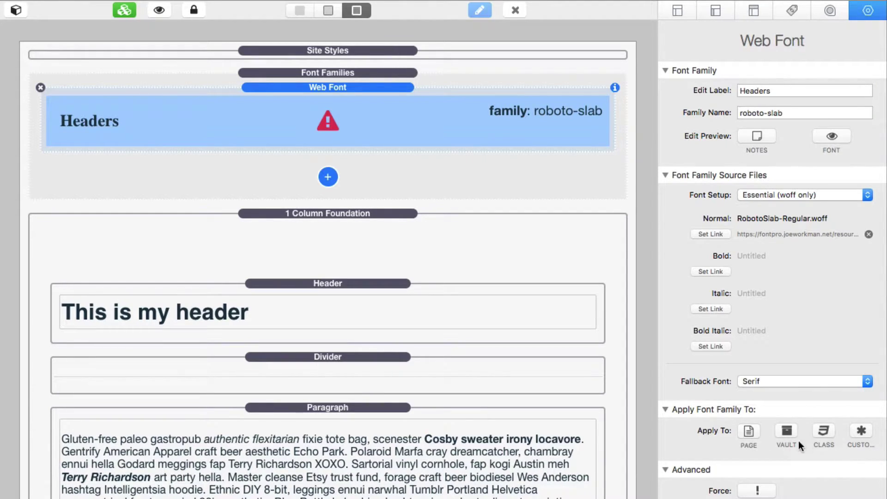
pyautogui.click(754, 431)
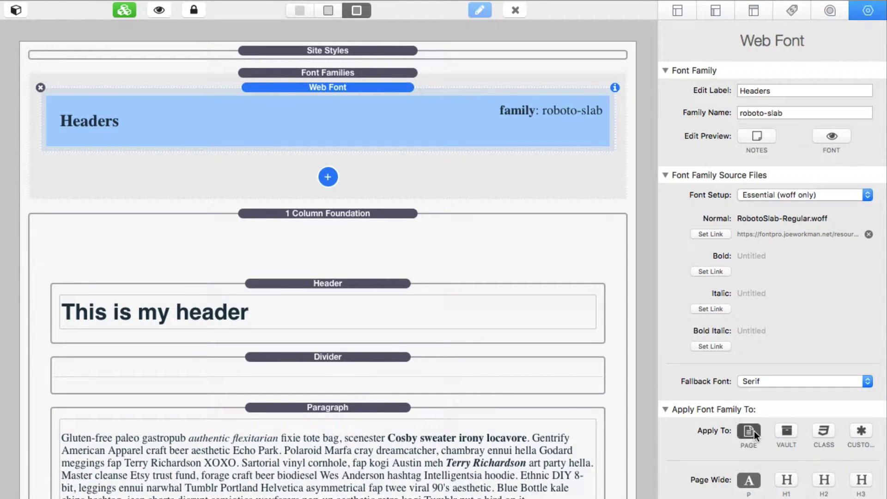
pyautogui.click(754, 431)
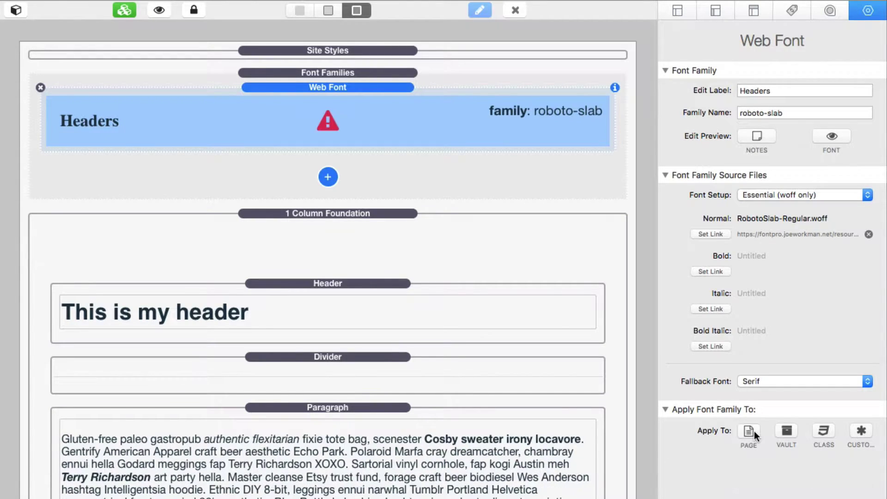
pyautogui.click(786, 431)
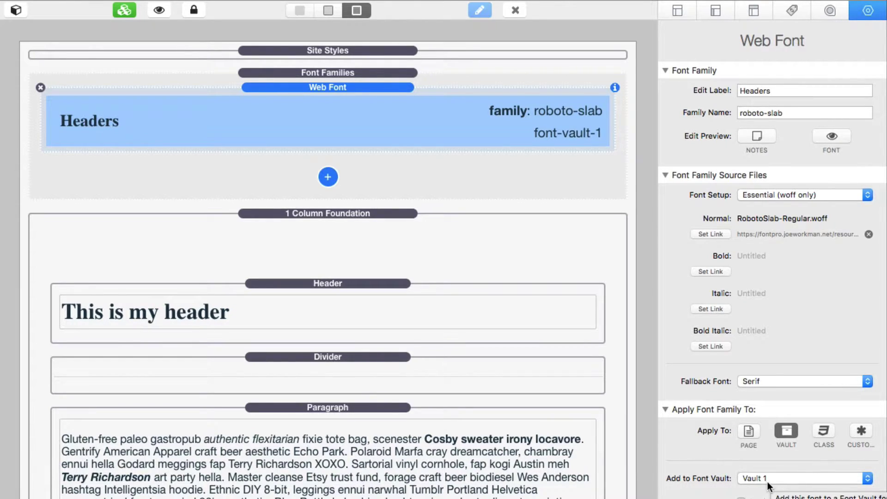
# - Check the Header stack's font setting and temporarily turn on the edit-mode font preview for the Headers web font
pyautogui.click(362, 285)
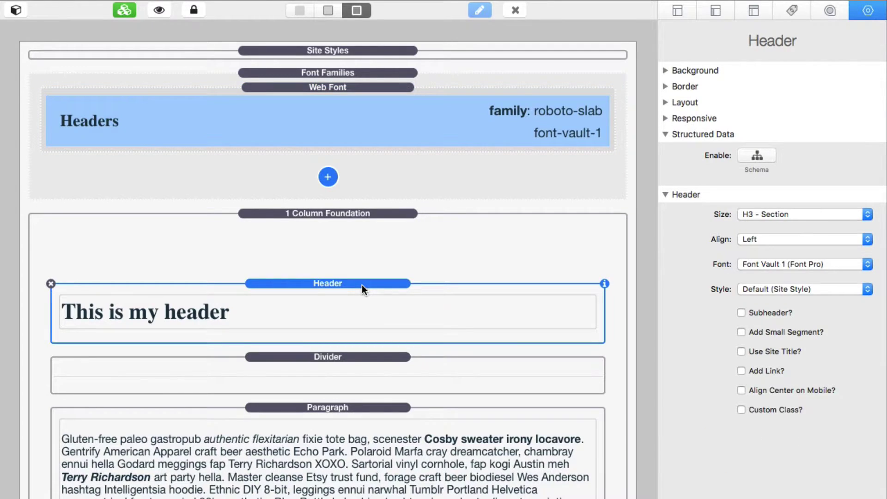
pyautogui.click(794, 266)
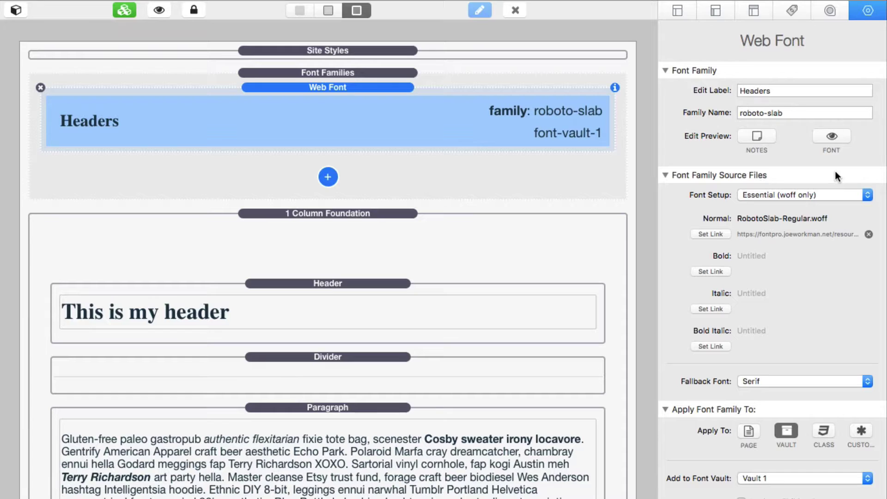
pyautogui.click(840, 138)
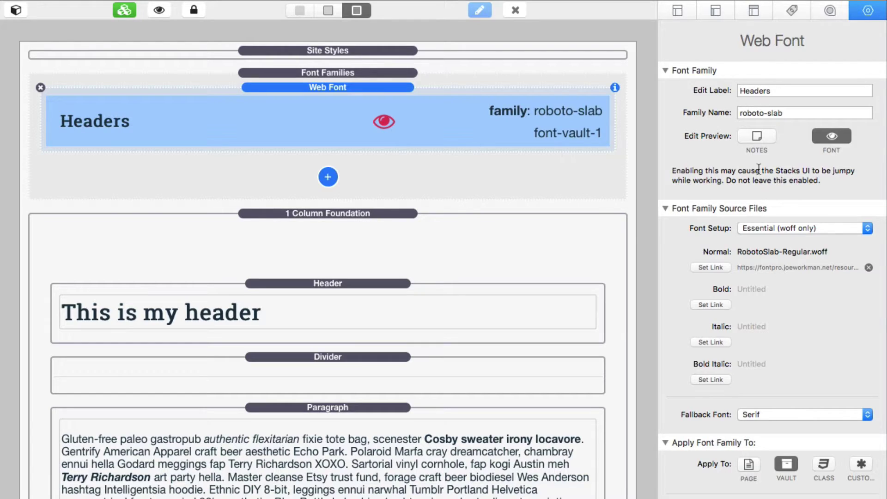
pyautogui.click(836, 137)
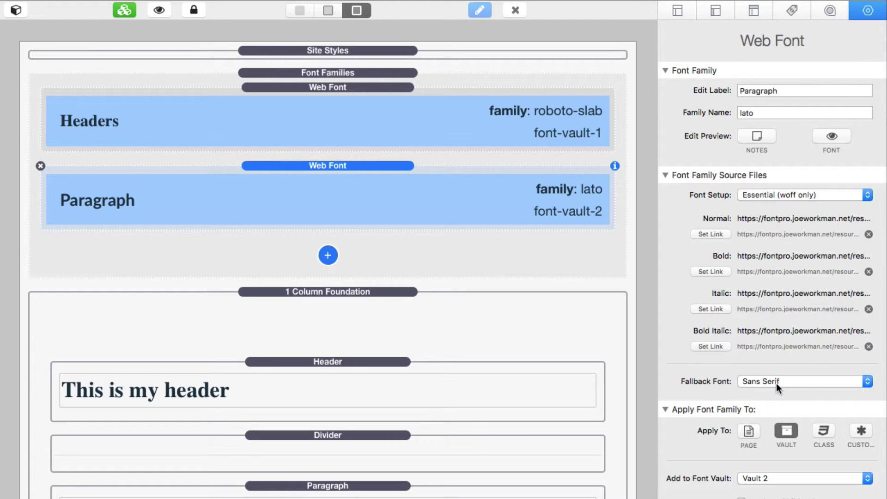
# - Review the Paragraph web font's fallback setting and check the font assigned to the Paragraph stack
pyautogui.moveTo(776, 383)
pyautogui.click(348, 493)
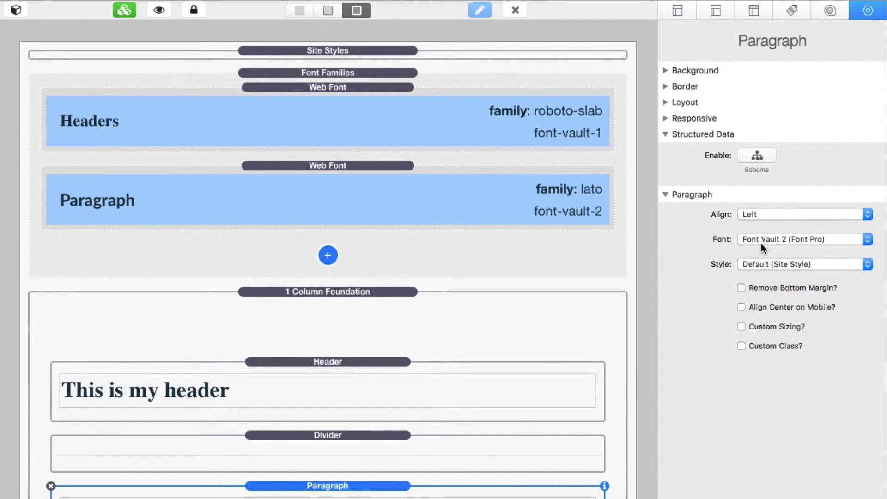
pyautogui.click(400, 239)
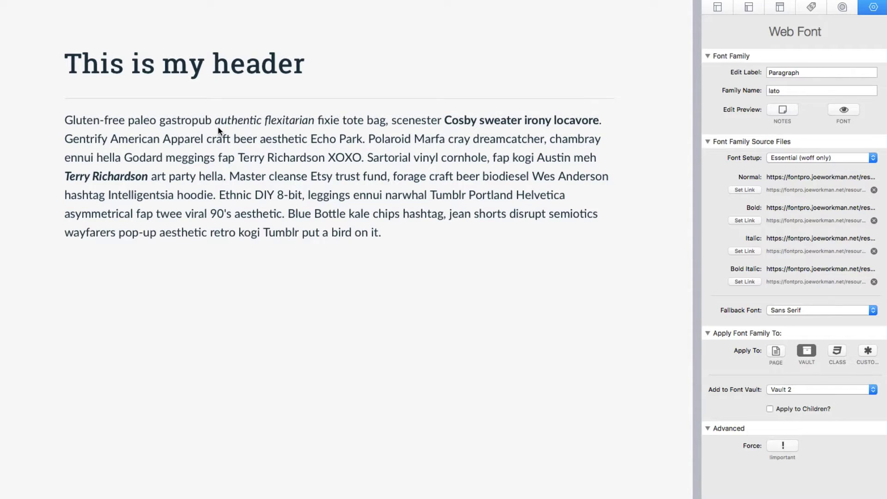
# - Inspect the italic, bold and bold italic text of the paragraph in the page preview
pyautogui.moveTo(215, 121); pyautogui.dragTo(315, 122)
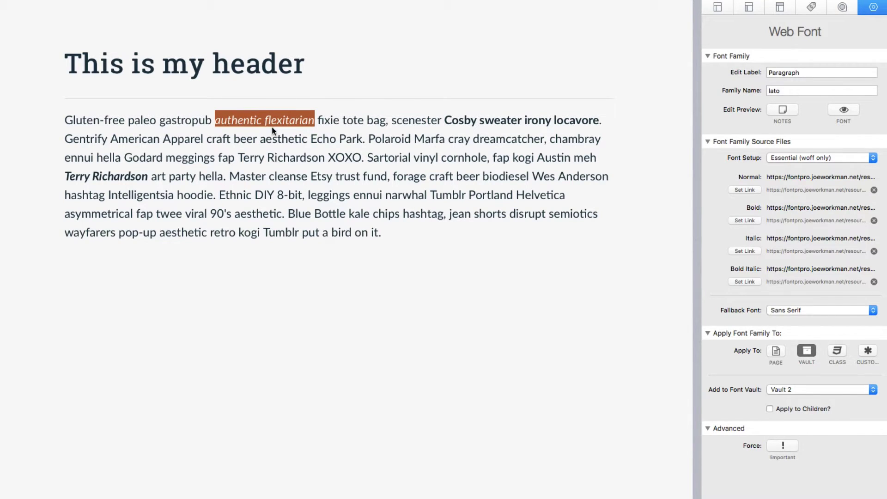
pyautogui.moveTo(446, 121); pyautogui.dragTo(599, 124)
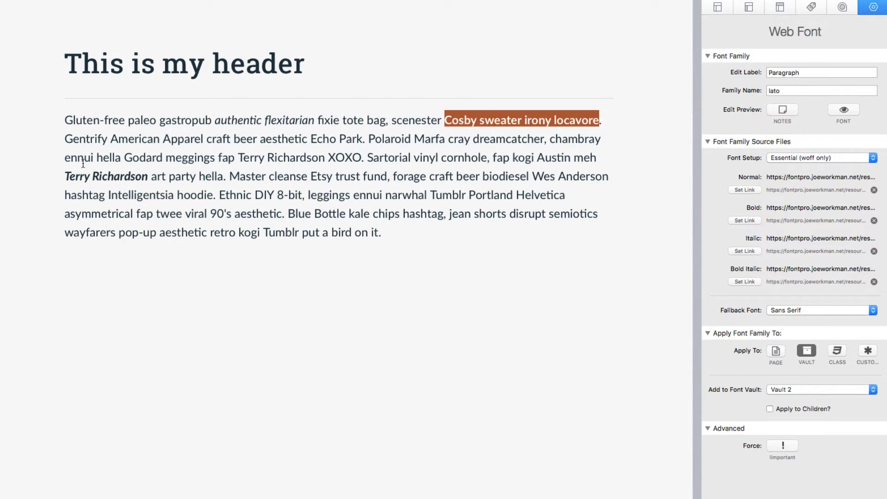
pyautogui.moveTo(66, 176); pyautogui.dragTo(147, 180)
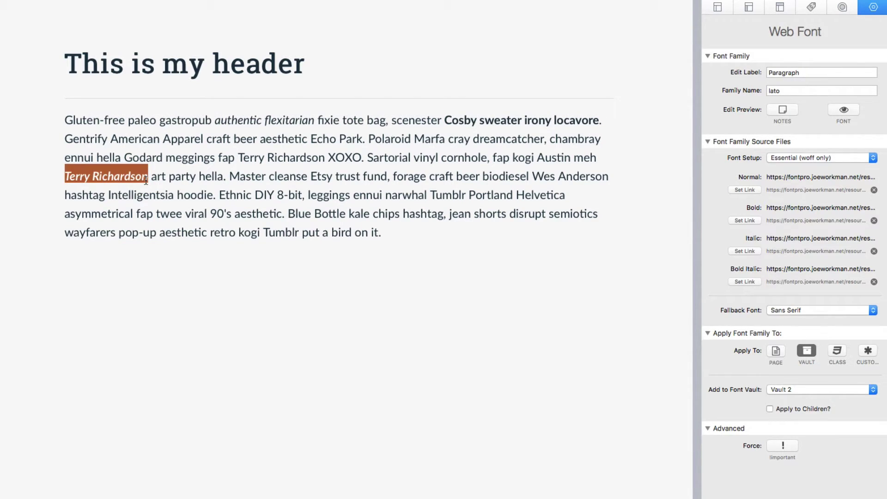
pyautogui.click(177, 180)
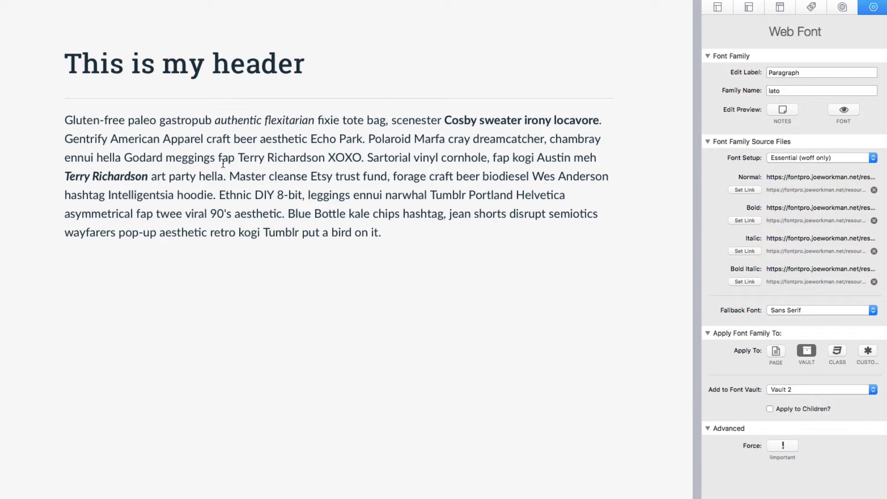
# - Use the Advanced font setup for the Paragraph font and paste the Lato-BoldItalic.woff URL as its Normal source
pyautogui.click(429, 83)
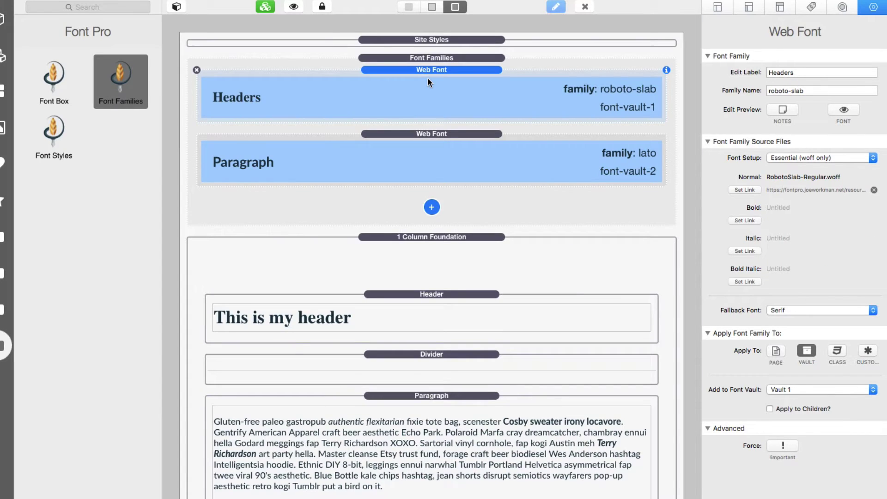
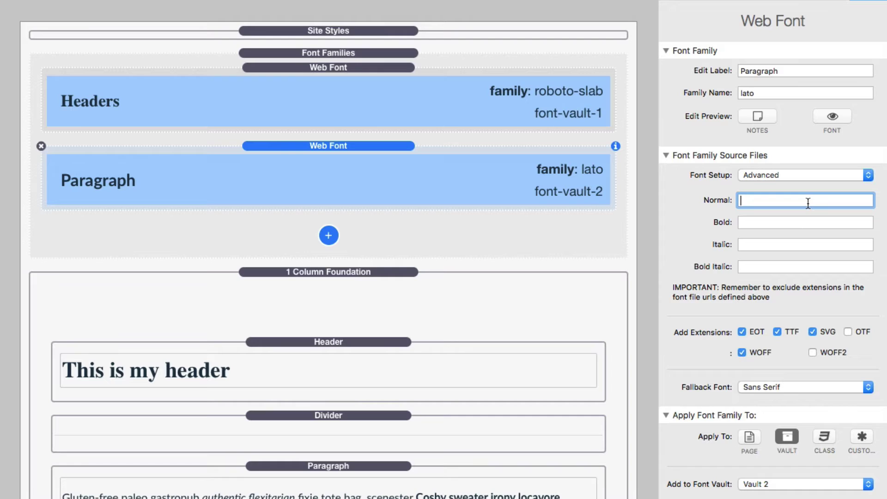
pyautogui.press('Return')
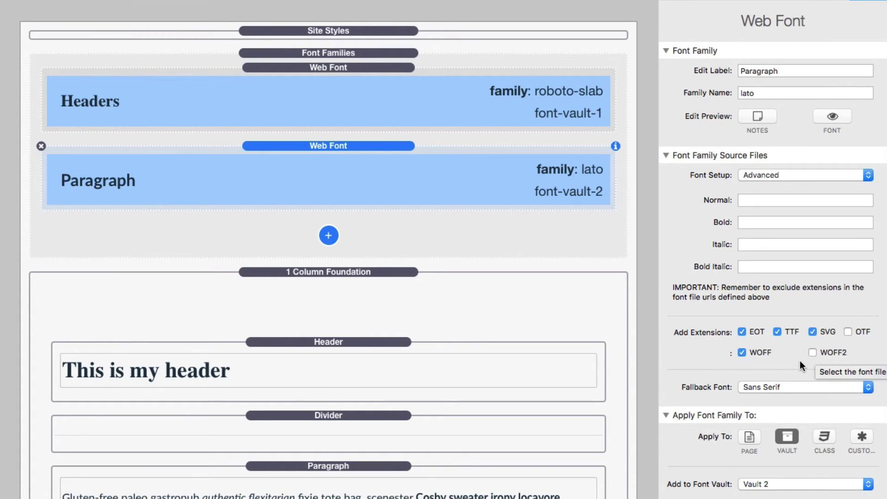
pyautogui.click(752, 199)
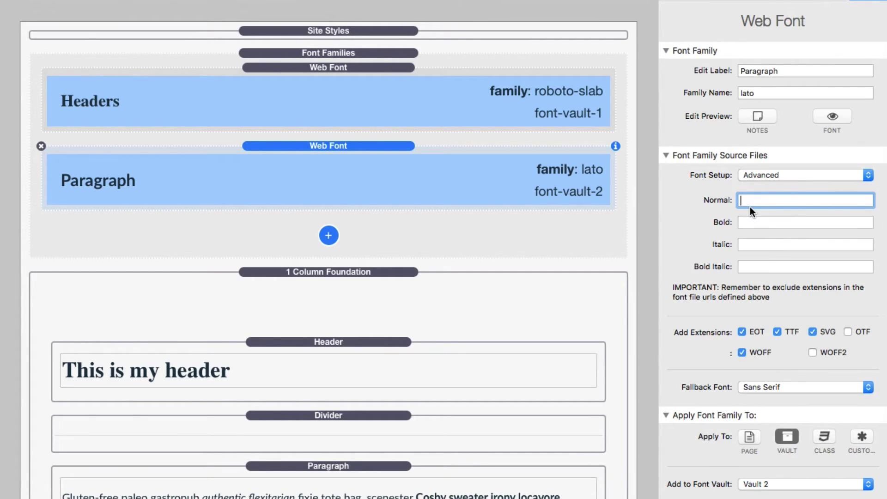
pyautogui.press('super+v')
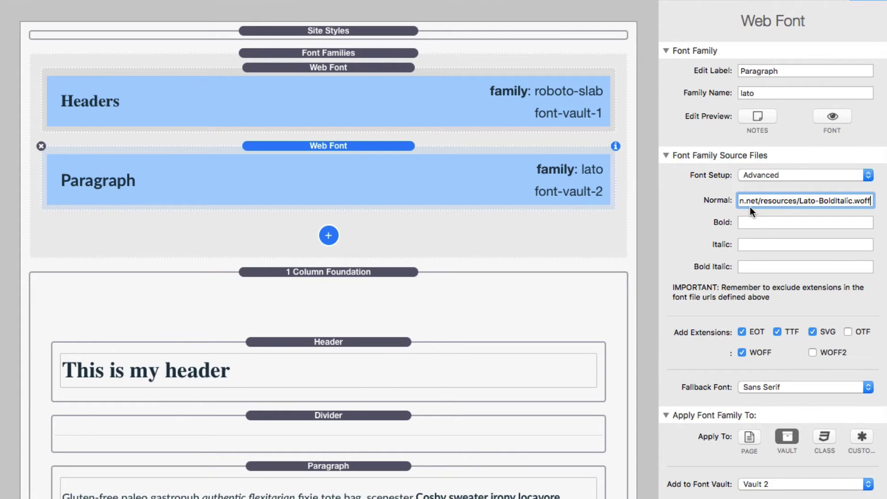
# - Remove the .woff extension from the Paragraph font's Normal source URL and check how the address ends
pyautogui.doubleClick(831, 203)
pyautogui.press('super+a')
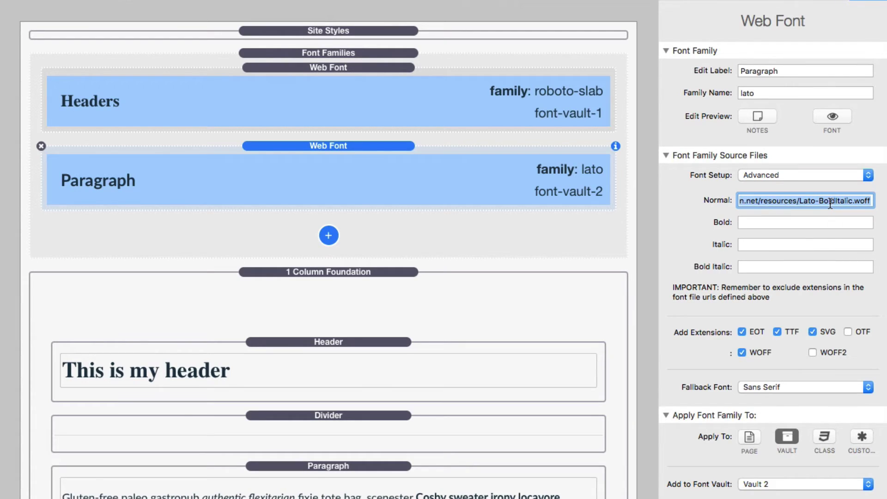
pyautogui.press('Up')
pyautogui.press('Down')
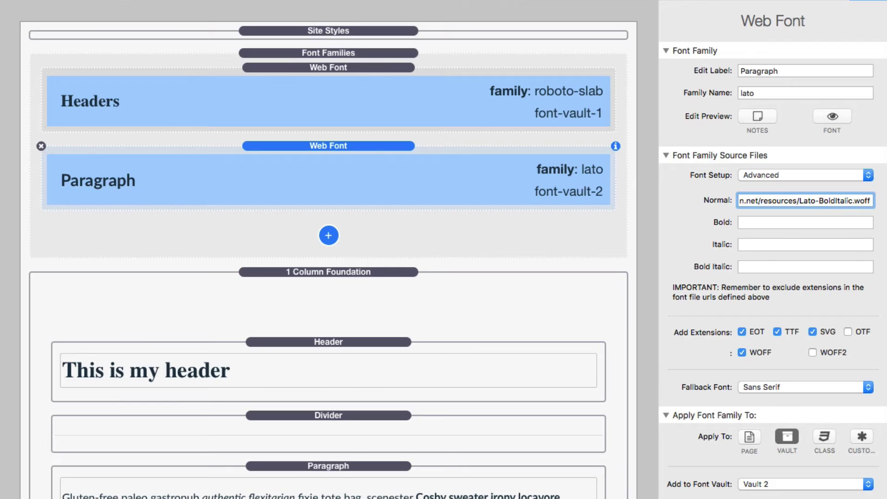
pyautogui.press('BackSpace')
pyautogui.press('BackSpace')
pyautogui.press('BackSpace')
pyautogui.press('BackSpace')
pyautogui.press('BackSpace')
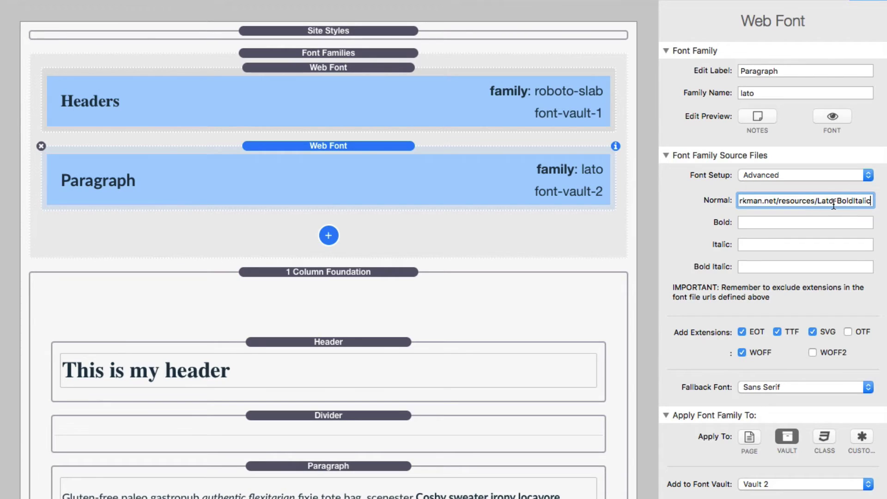
pyautogui.click(760, 267)
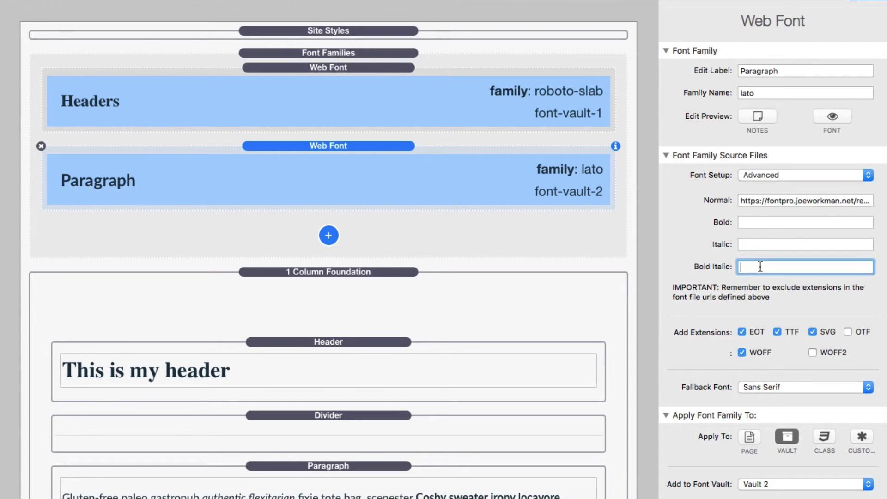
pyautogui.click(758, 200)
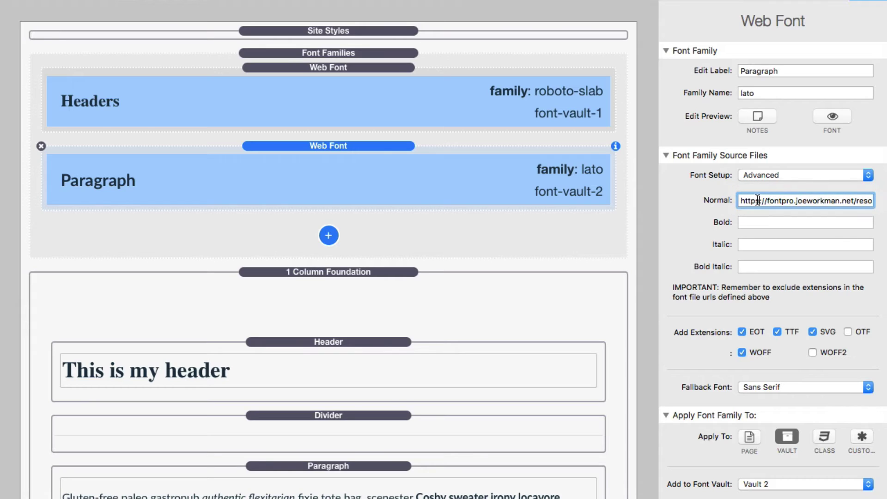
pyautogui.press('super+Right')
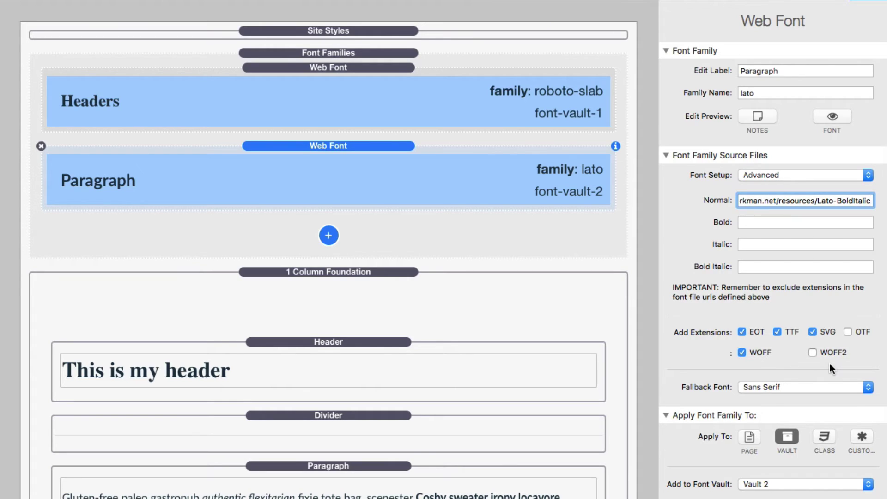
# - Set the Paragraph font's Font Setup back to Essential (woff only)
pyautogui.click(790, 183)
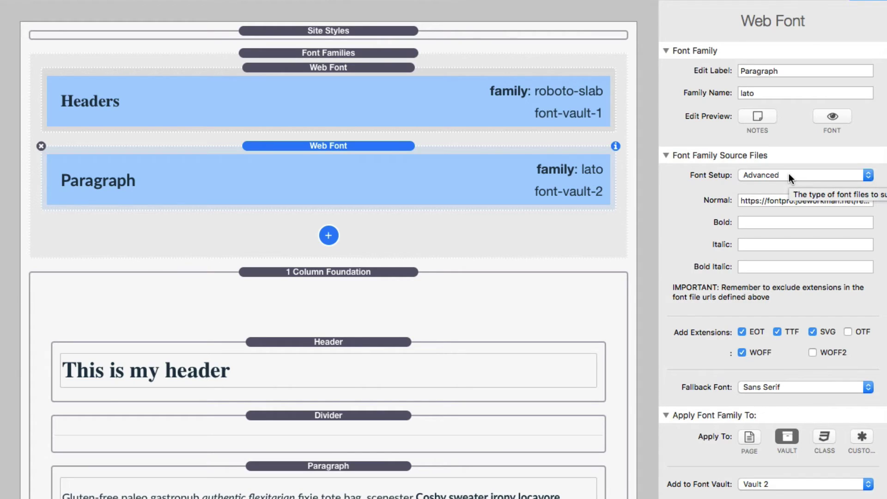
pyautogui.click(789, 173)
pyautogui.click(789, 167)
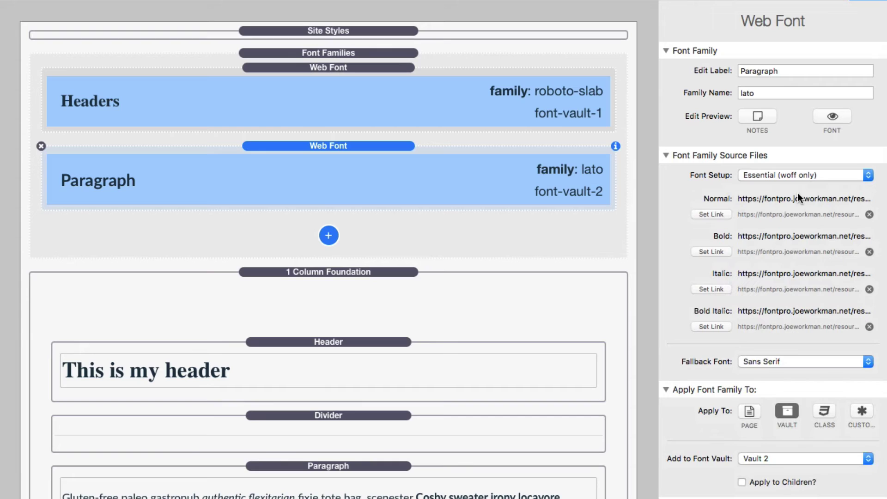